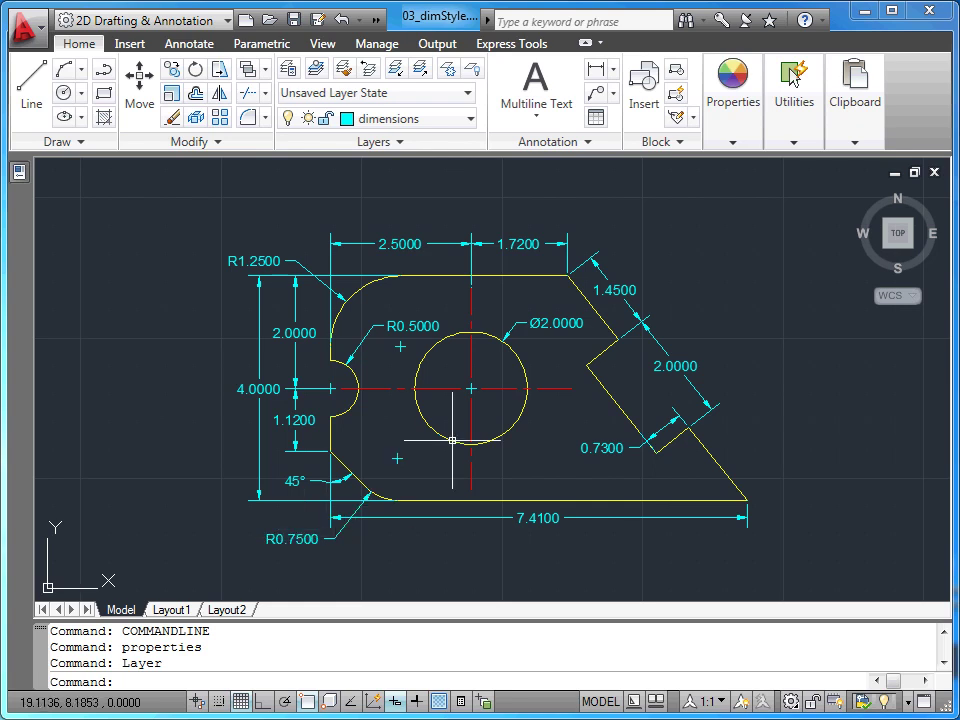
- From the expanded Annotation panel, bring up the Dimension Style Manager listing the Standard style
left_click(598, 152)
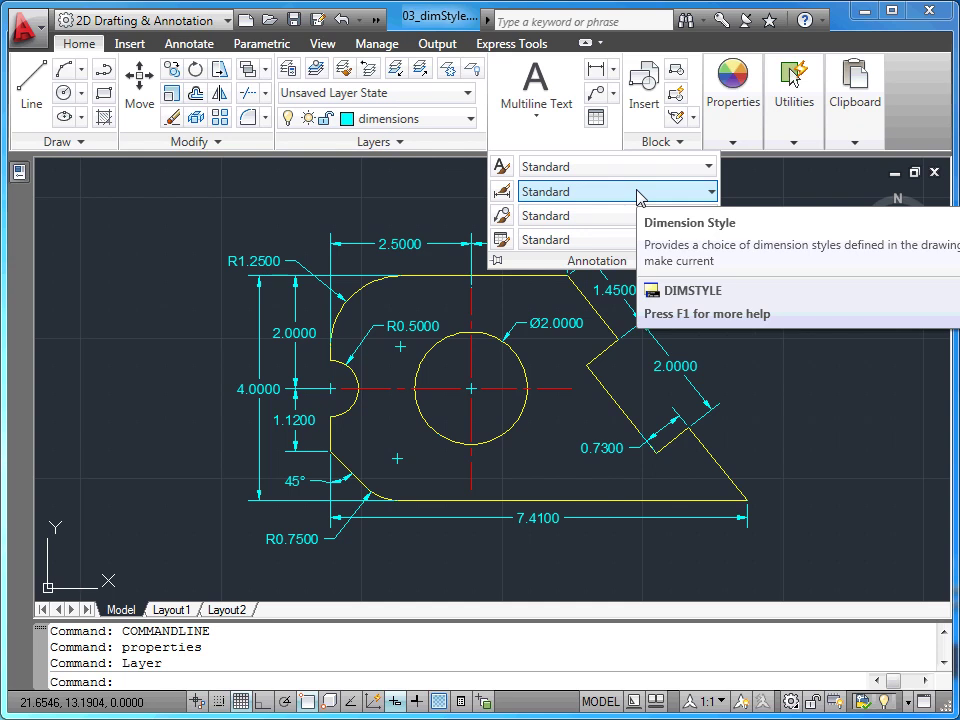
left_click(711, 193)
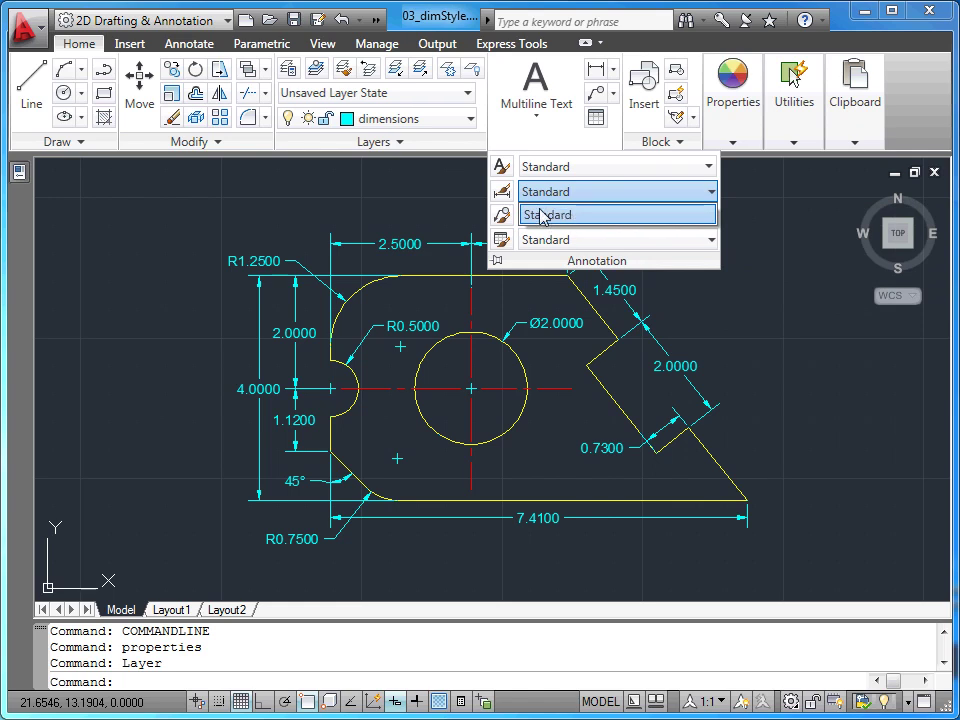
left_click(501, 194)
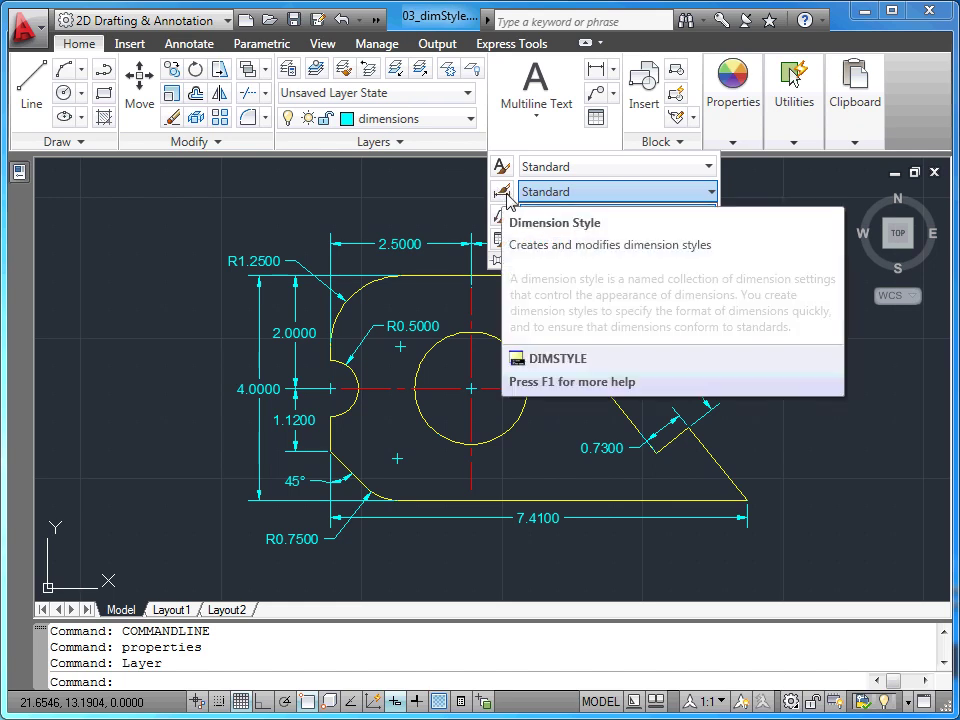
left_click(504, 193)
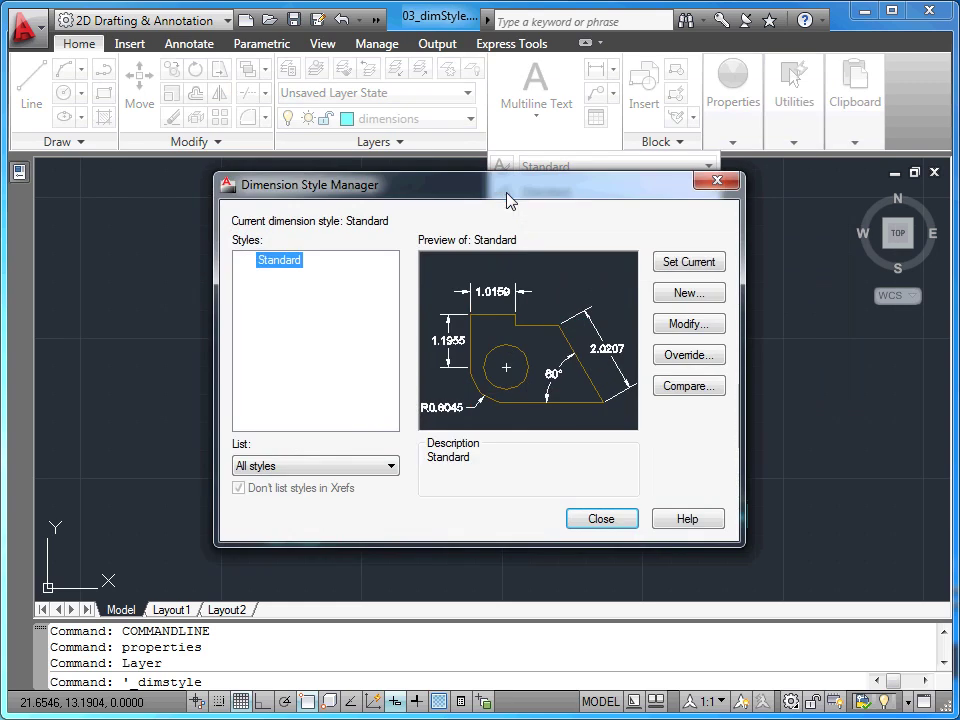
left_click_drag(512, 190, 514, 182)
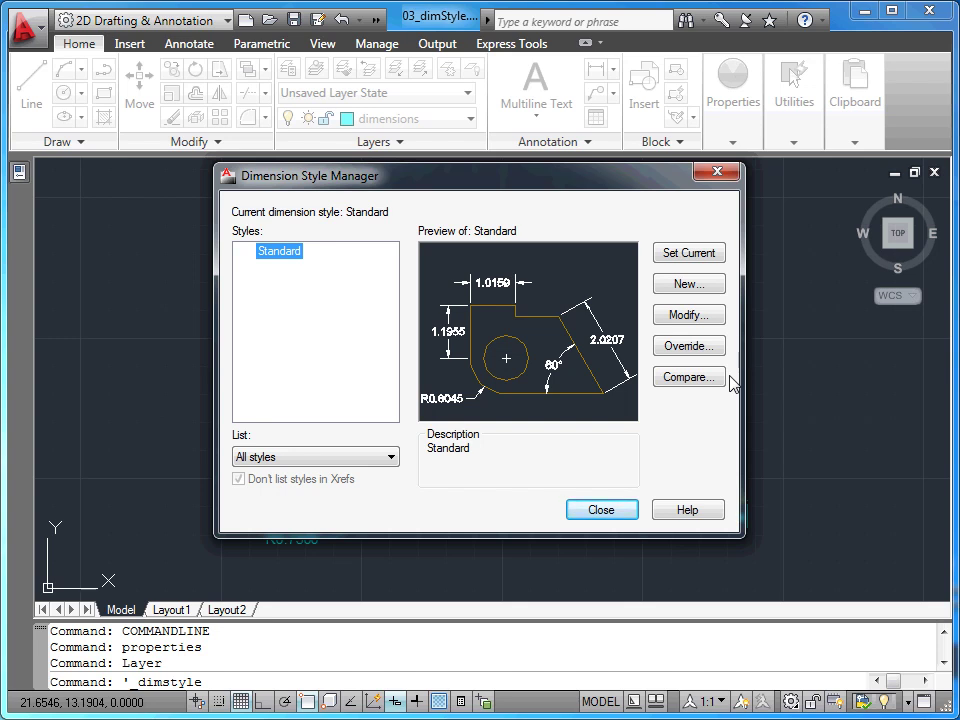
- Abandon creating a new style and start modifying the Standard dimension style instead
left_click(711, 290)
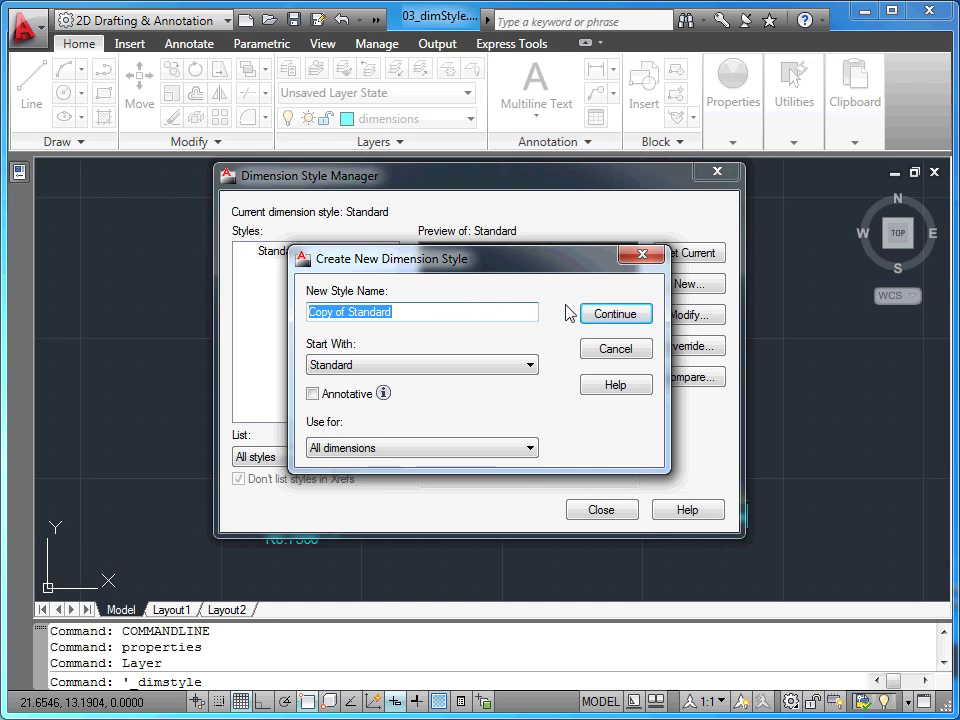
left_click(615, 351)
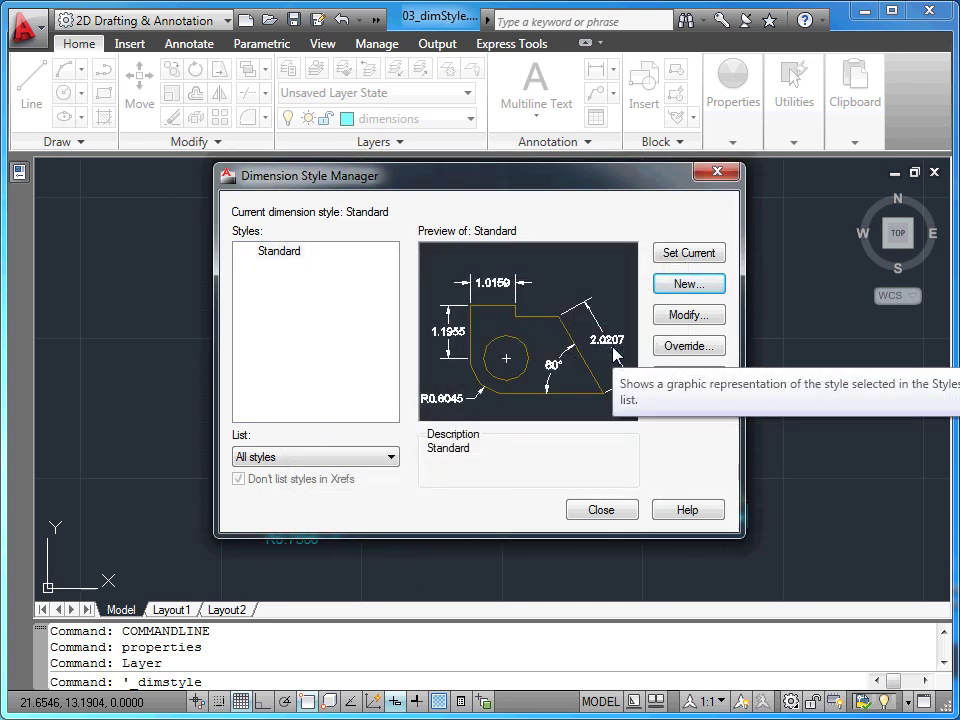
left_click(671, 318)
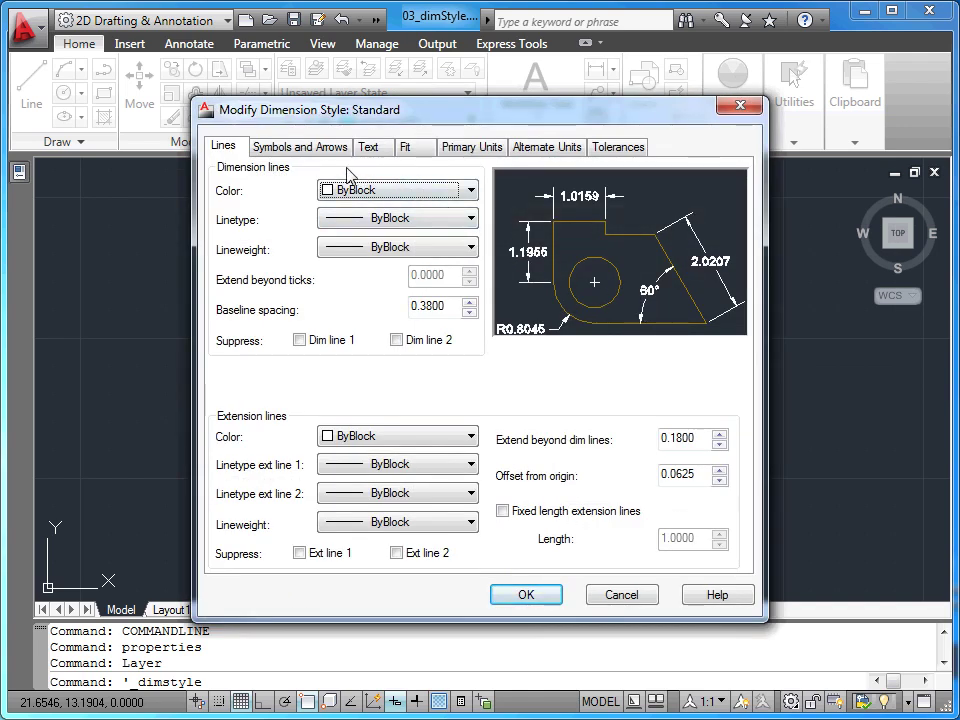
left_click(303, 146)
left_click(369, 149)
left_click(405, 149)
left_click(472, 147)
left_click(542, 150)
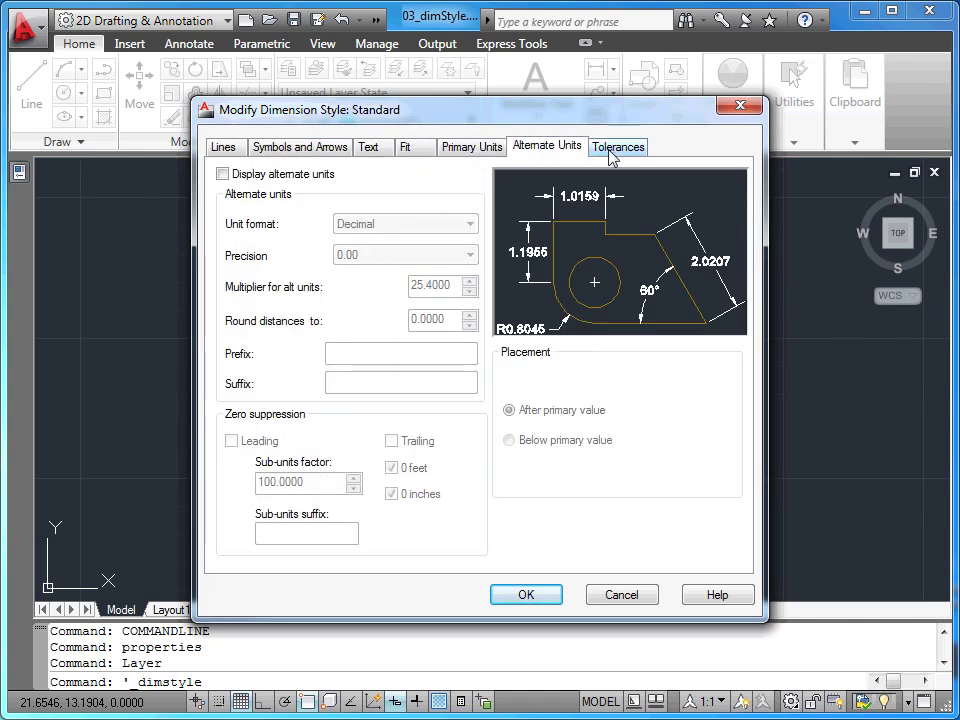
left_click(594, 150)
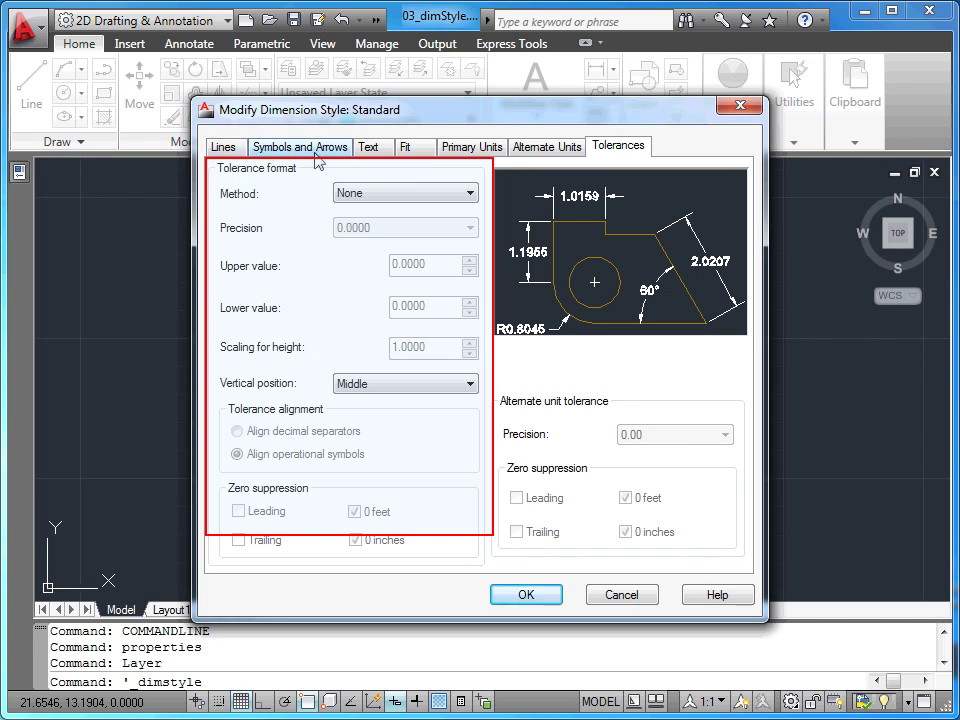
left_click(447, 152)
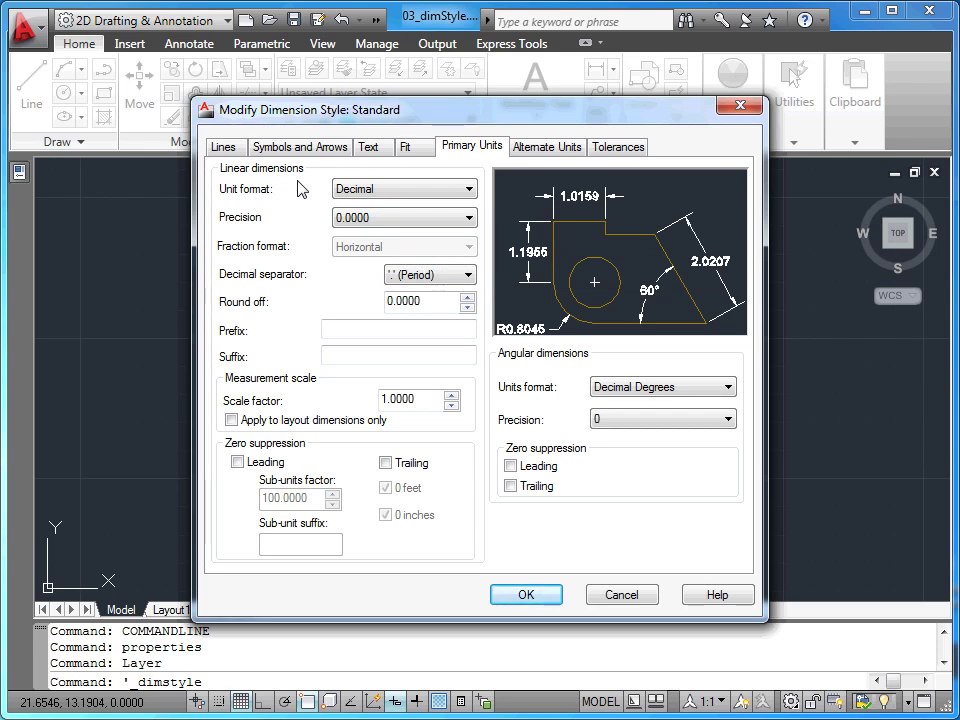
left_click(234, 151)
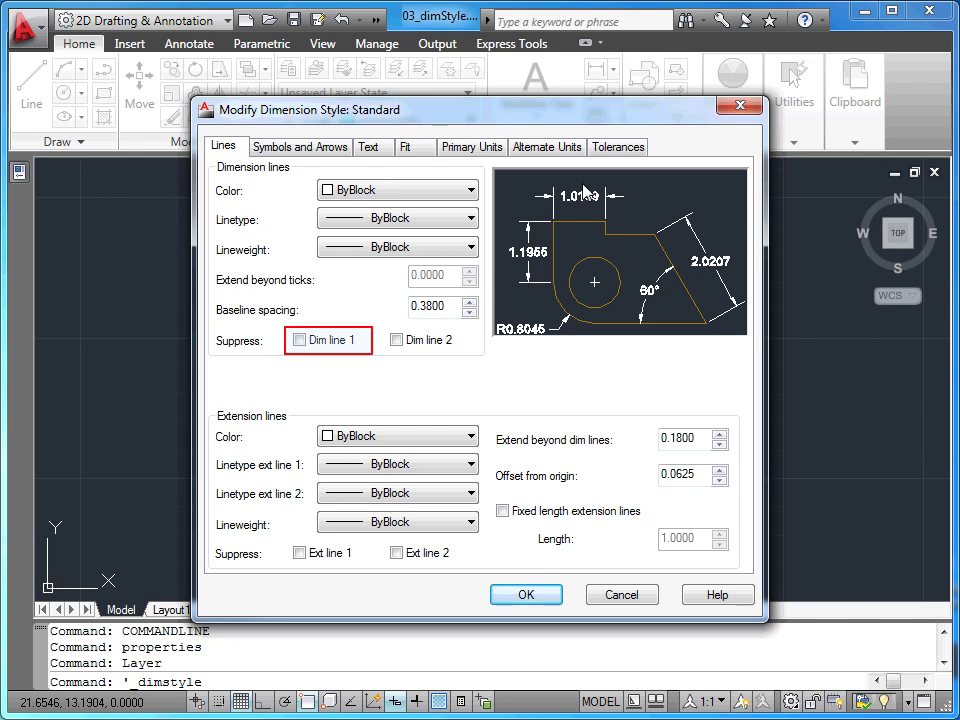
- Leave dimension line 1 unsuppressed and show the Standard style's Primary Units settings
left_click(300, 340)
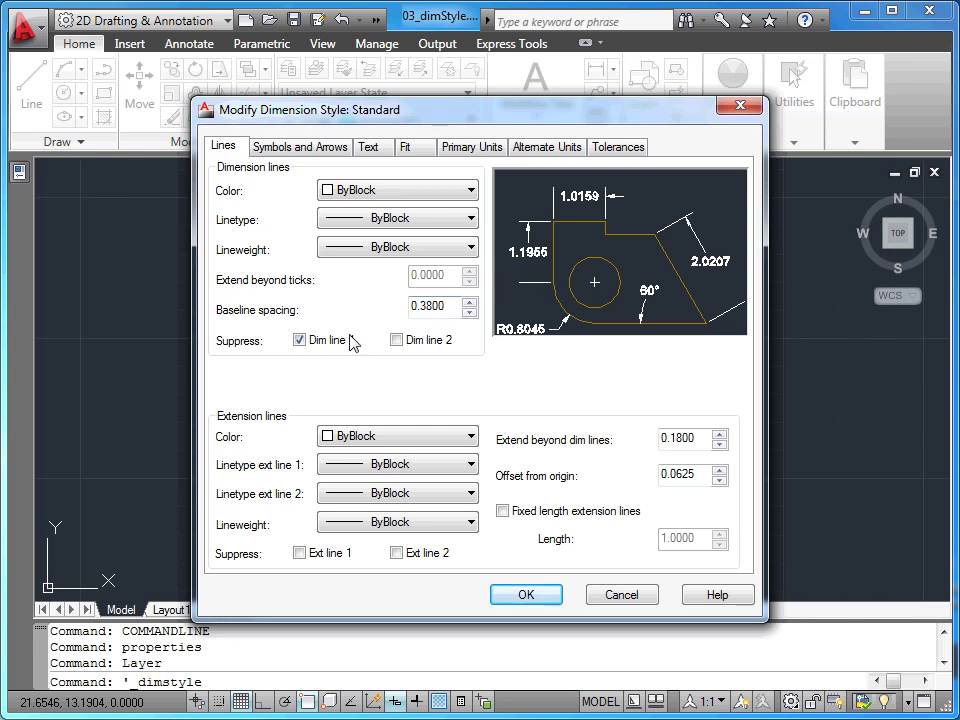
left_click(300, 340)
left_click(483, 148)
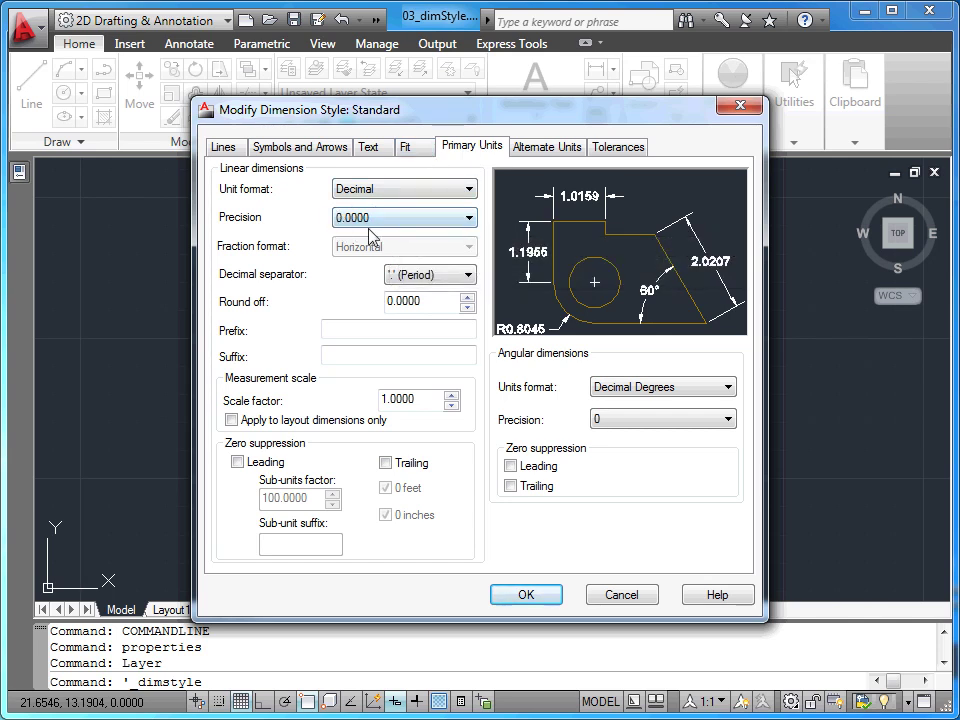
- Set the Standard style's linear precision to 0.00, apply it, and return to the drawing
left_click(469, 218)
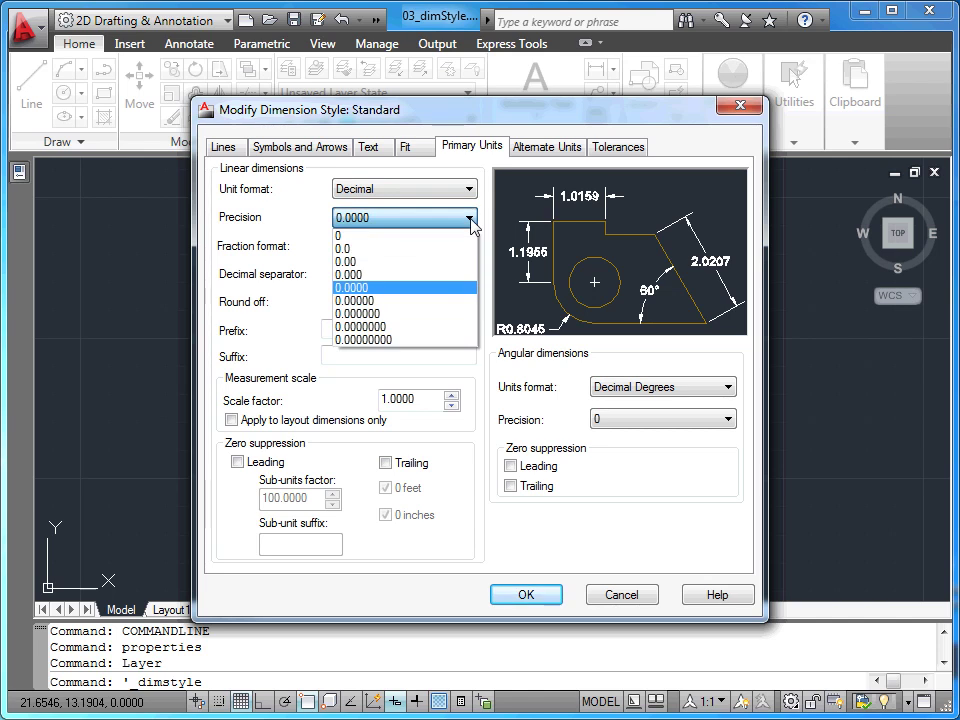
left_click(420, 262)
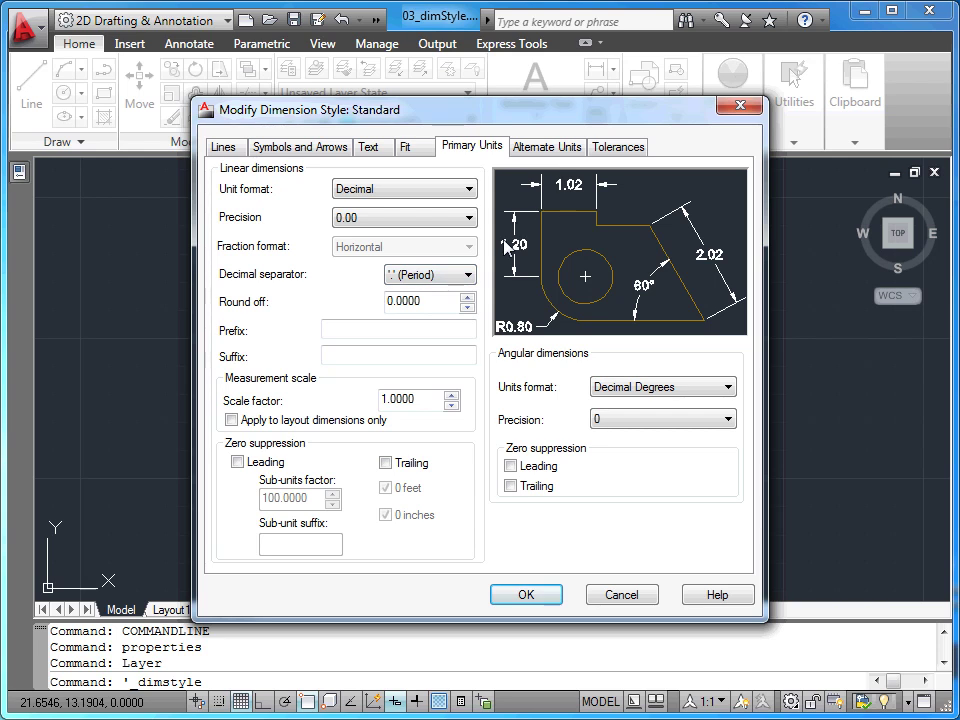
left_click(528, 595)
left_click(598, 512)
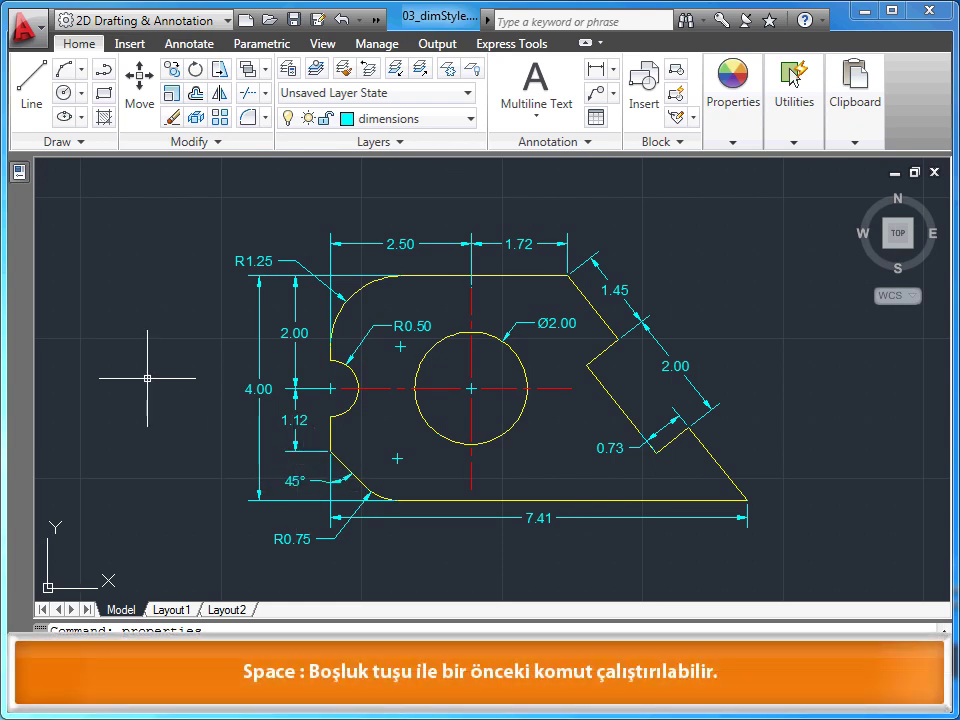
- Reopen the Dimension Style Manager and edit the Standard style again
key("space")
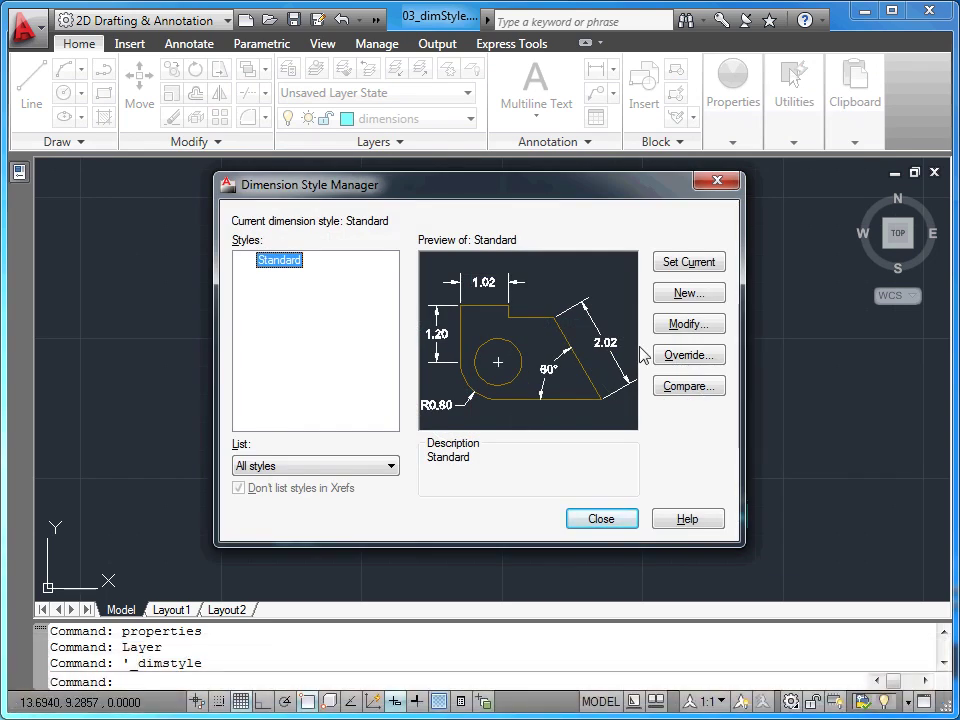
left_click(680, 330)
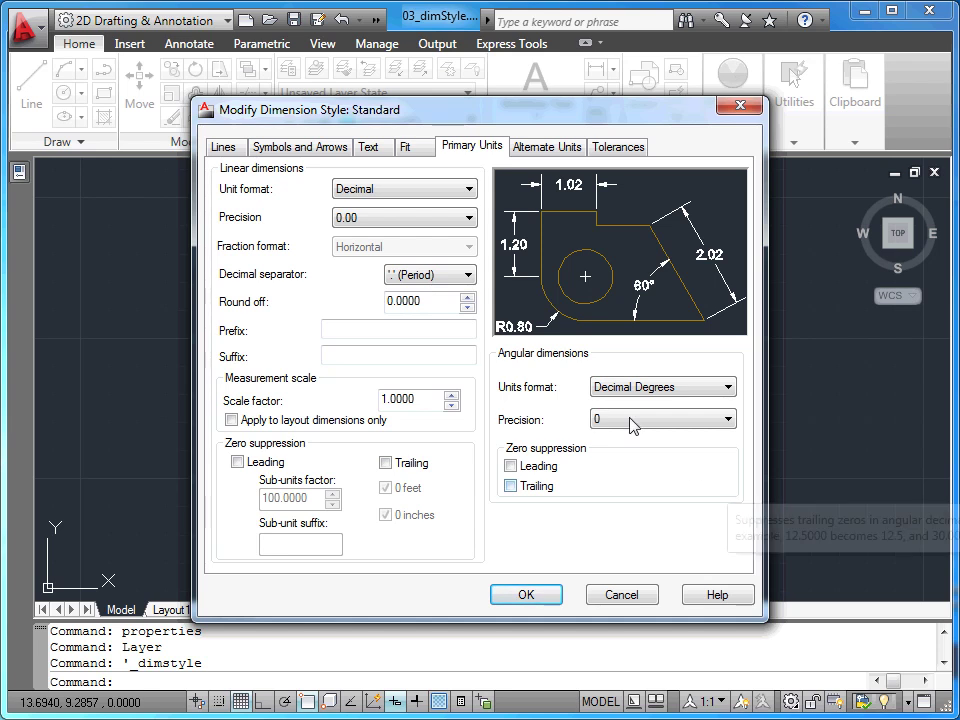
- Try Architectural linear units, revert to Decimal, and show the dimension text settings
left_click(469, 191)
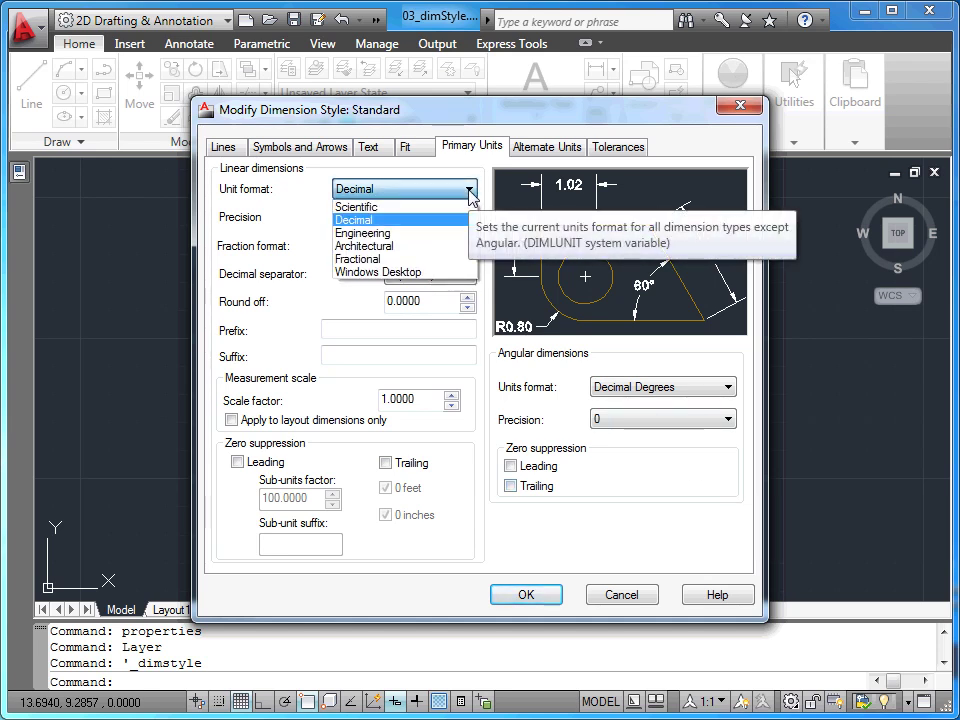
left_click(423, 246)
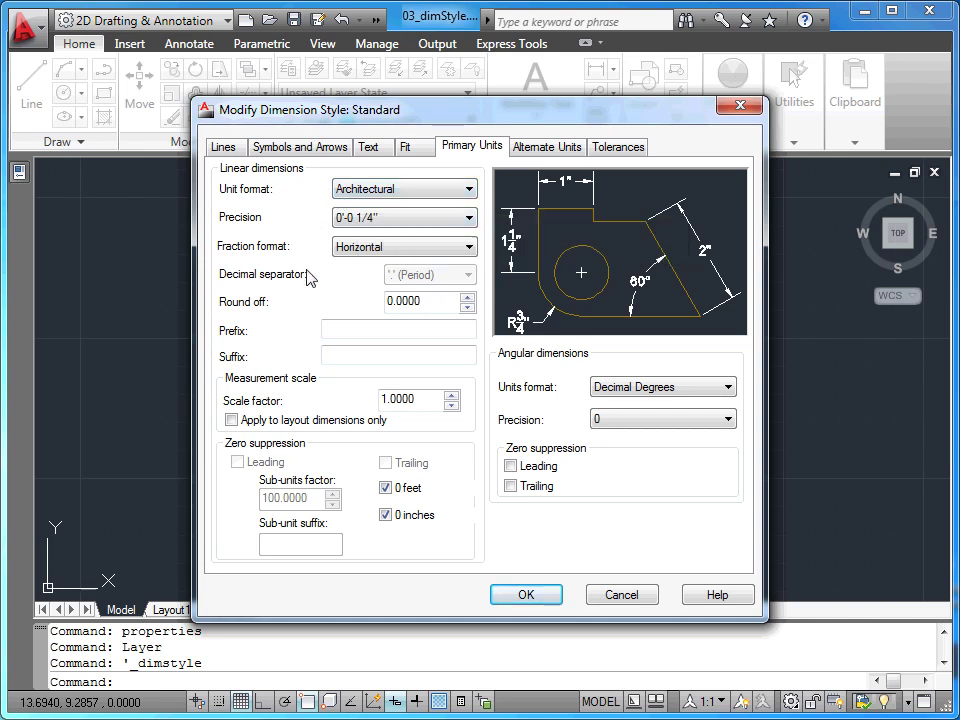
left_click(468, 189)
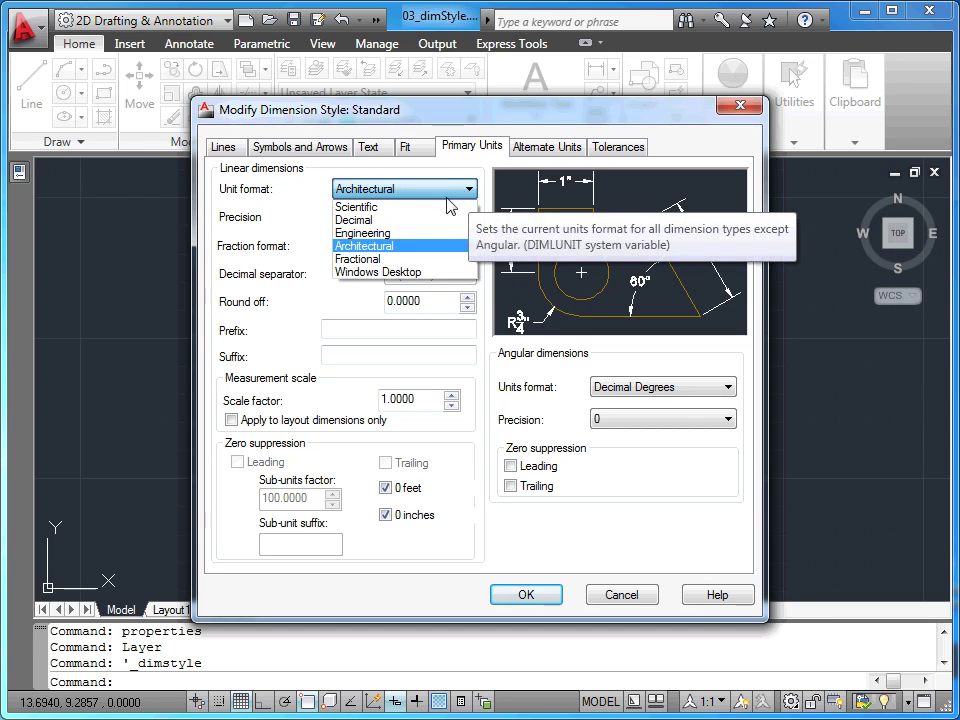
left_click(416, 220)
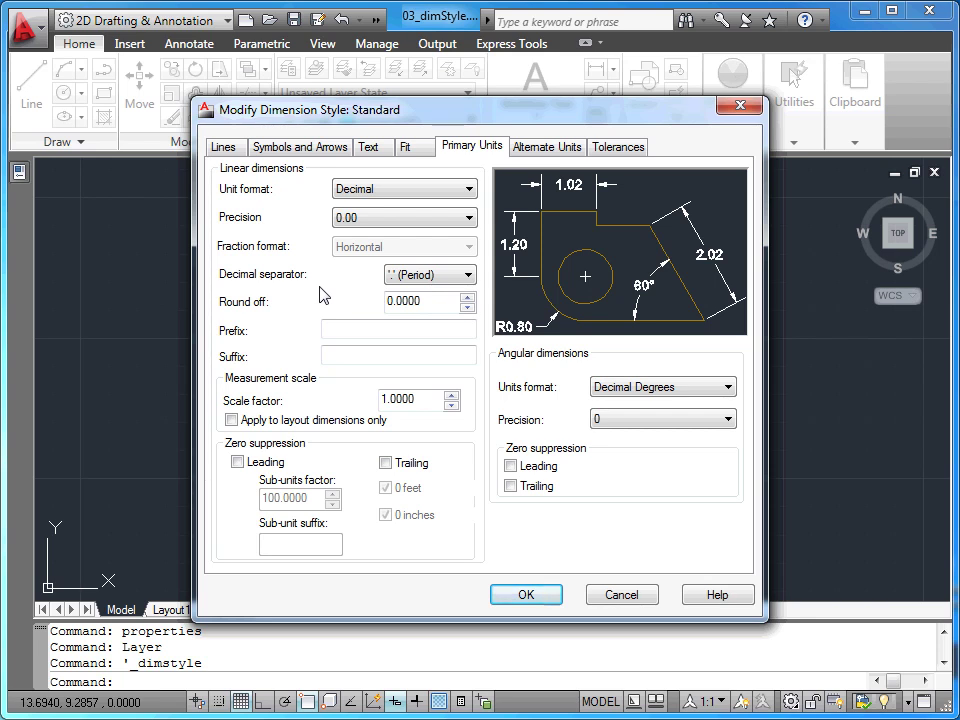
left_click(380, 152)
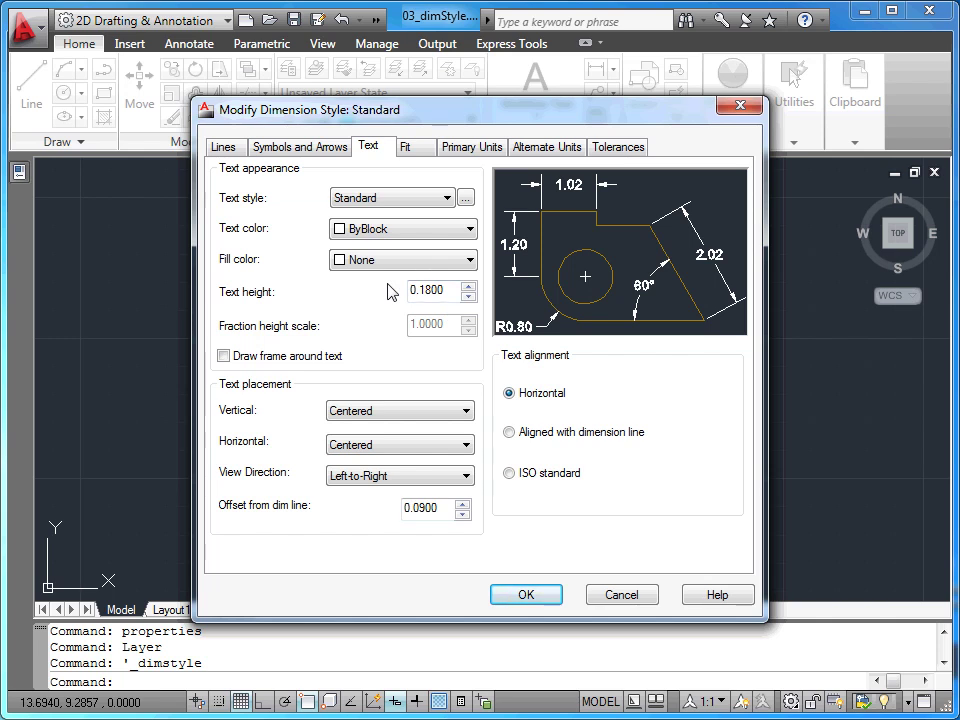
- Set text height to 0.1250, align text with dimension lines, and accept the Standard style
left_click(440, 290)
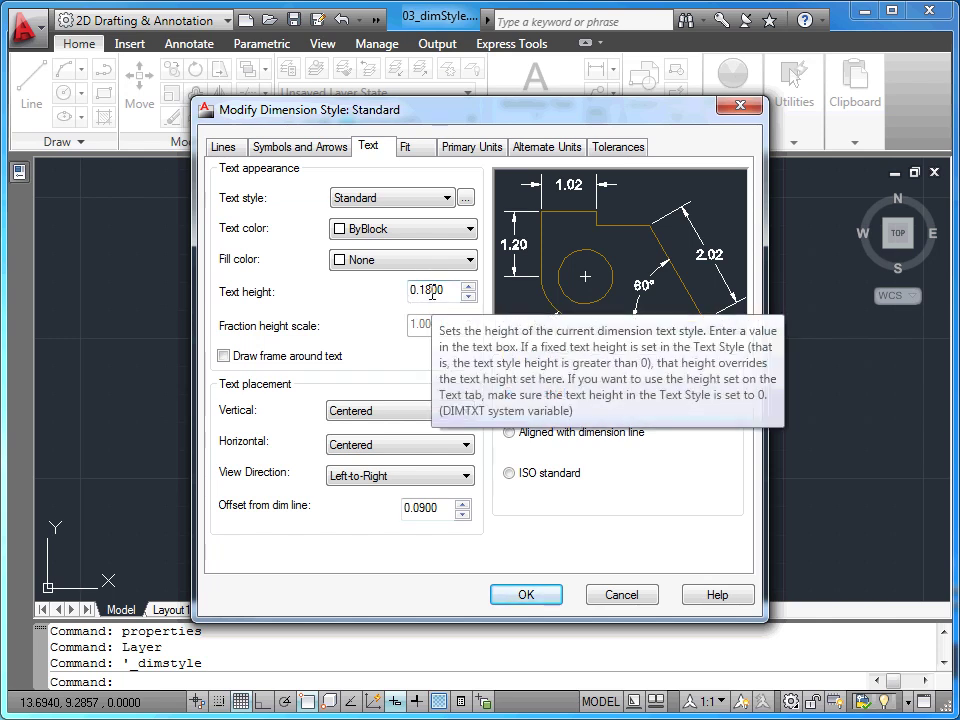
key("BackSpace")
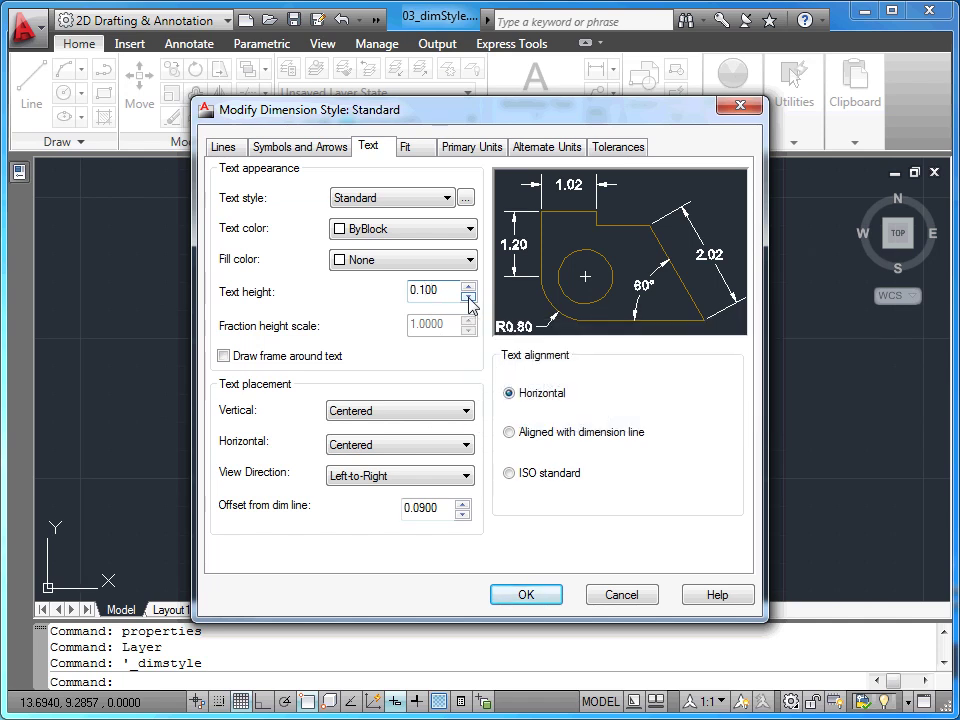
type("25")
key("Tab")
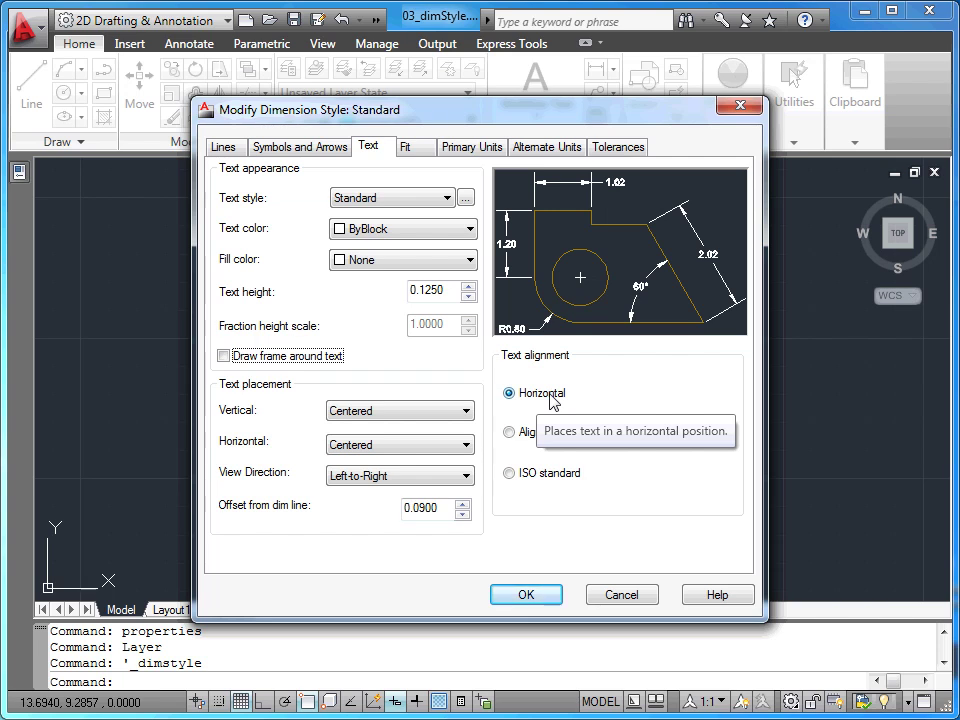
left_click(509, 432)
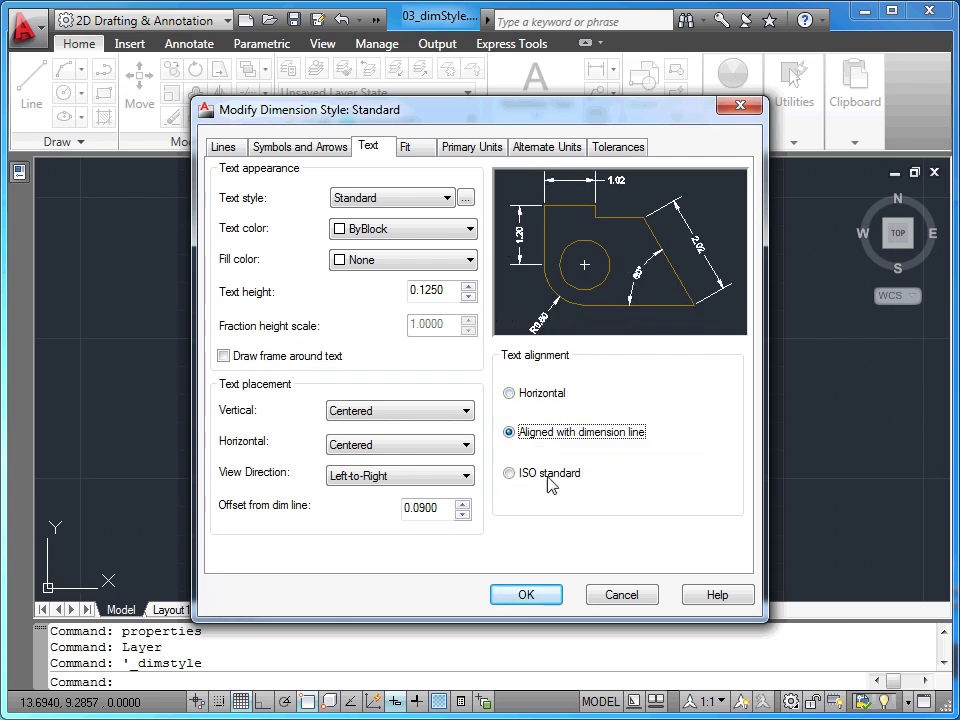
left_click(538, 595)
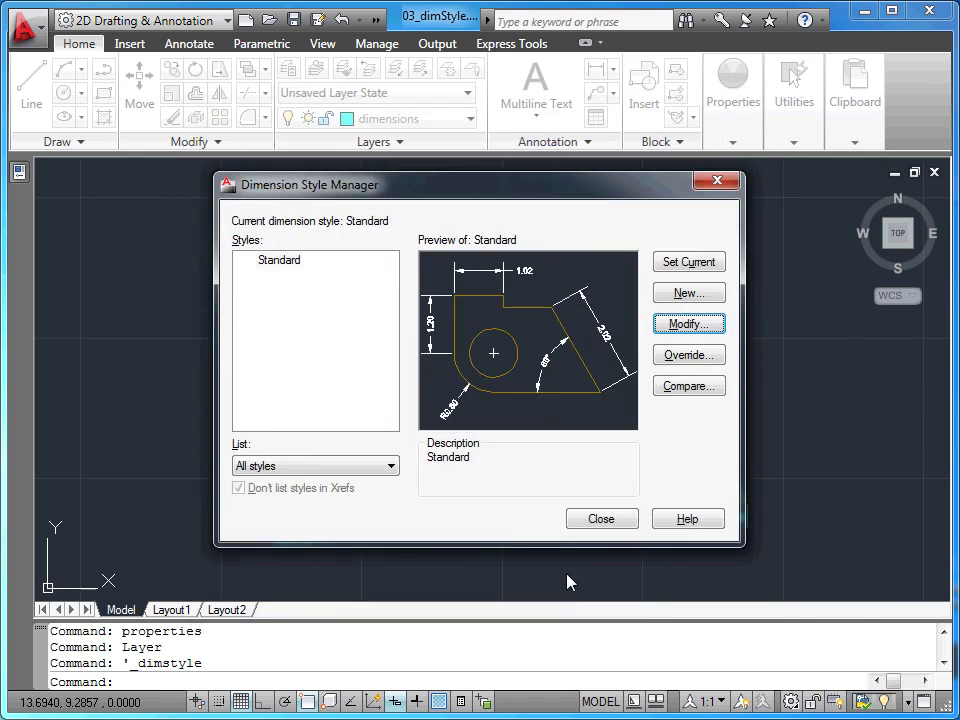
- Review the drawing, then reopen the Standard dimension style for editing
left_click(603, 526)
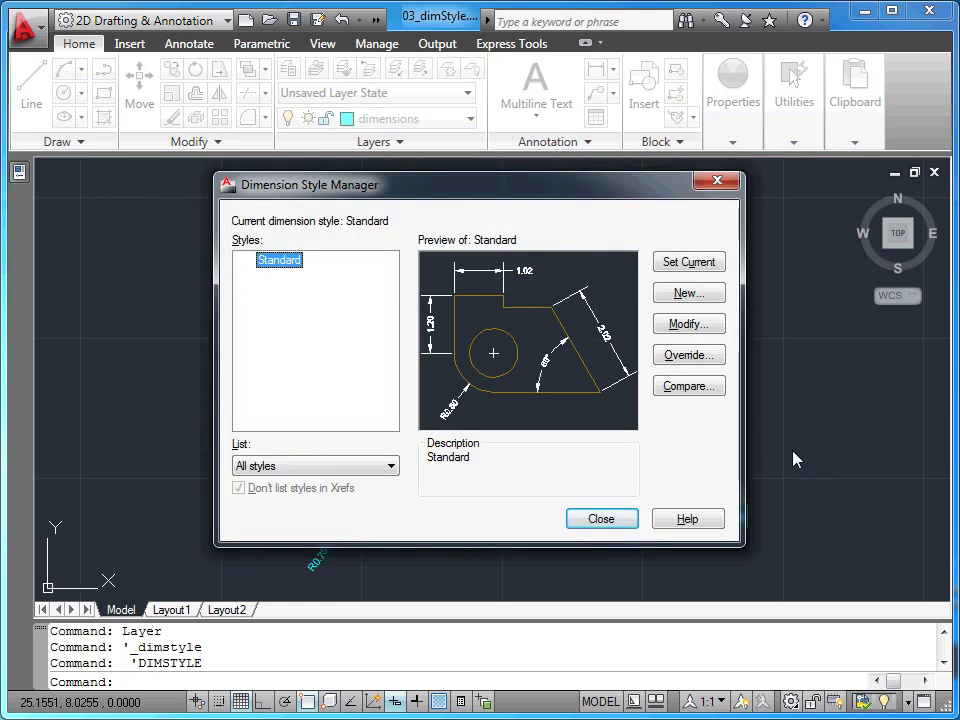
left_click(697, 333)
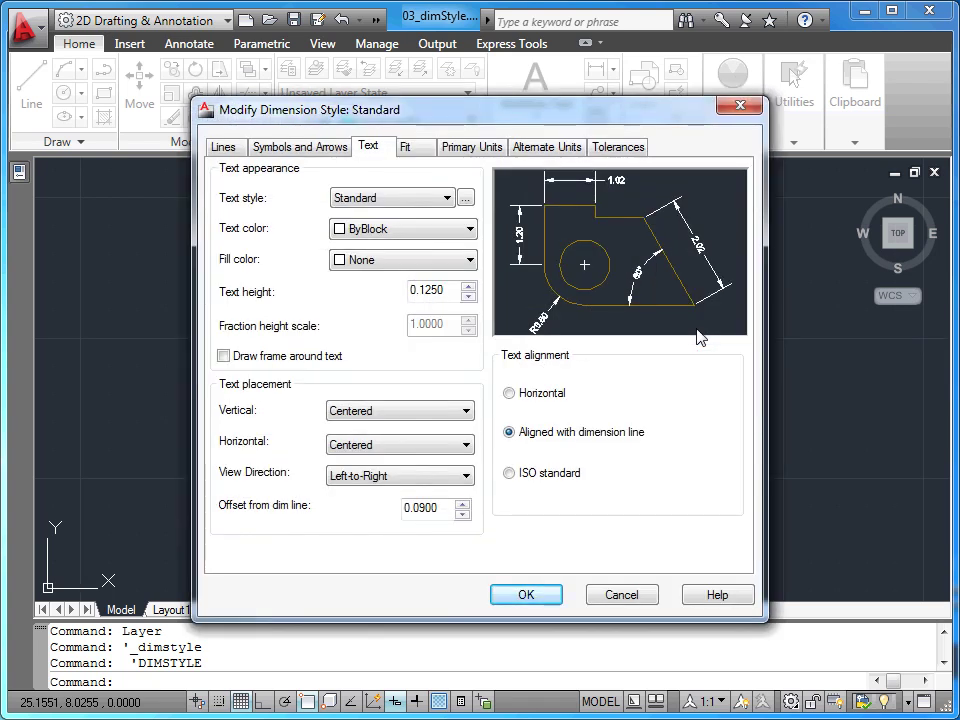
- Set the Standard style's arrow size to 0.12, apply it, and return to the updated drawing
left_click(319, 149)
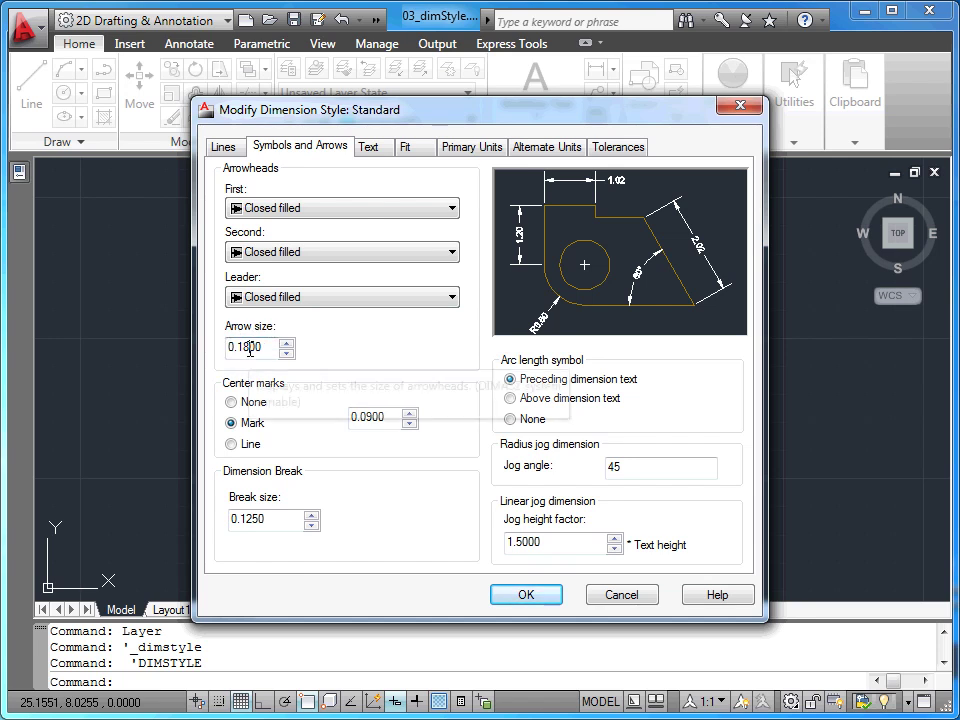
type("2")
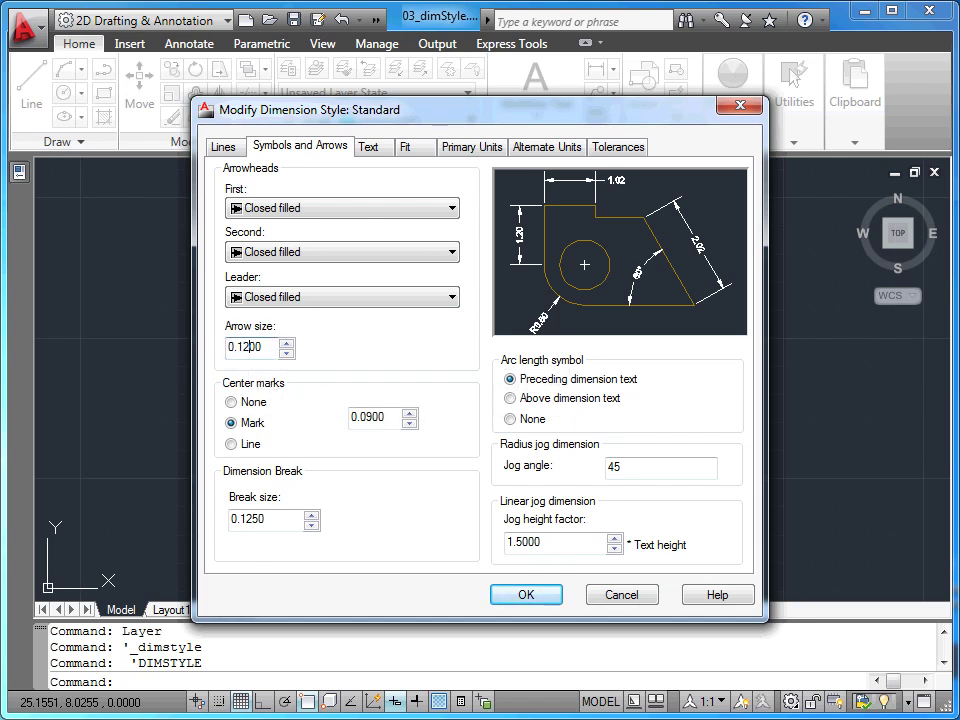
left_click(526, 594)
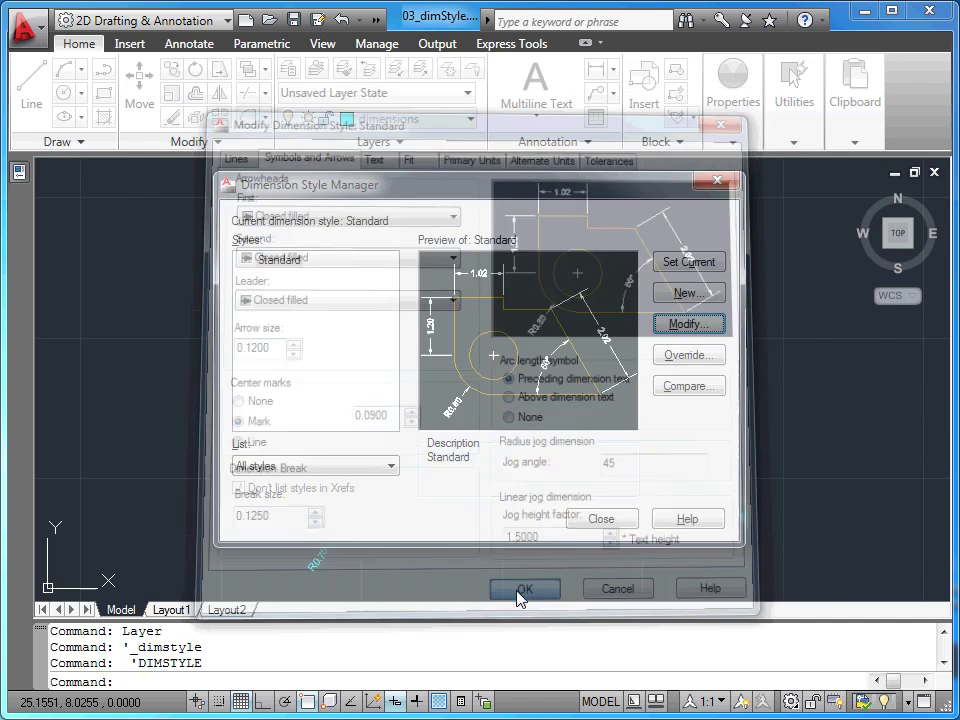
left_click(600, 522)
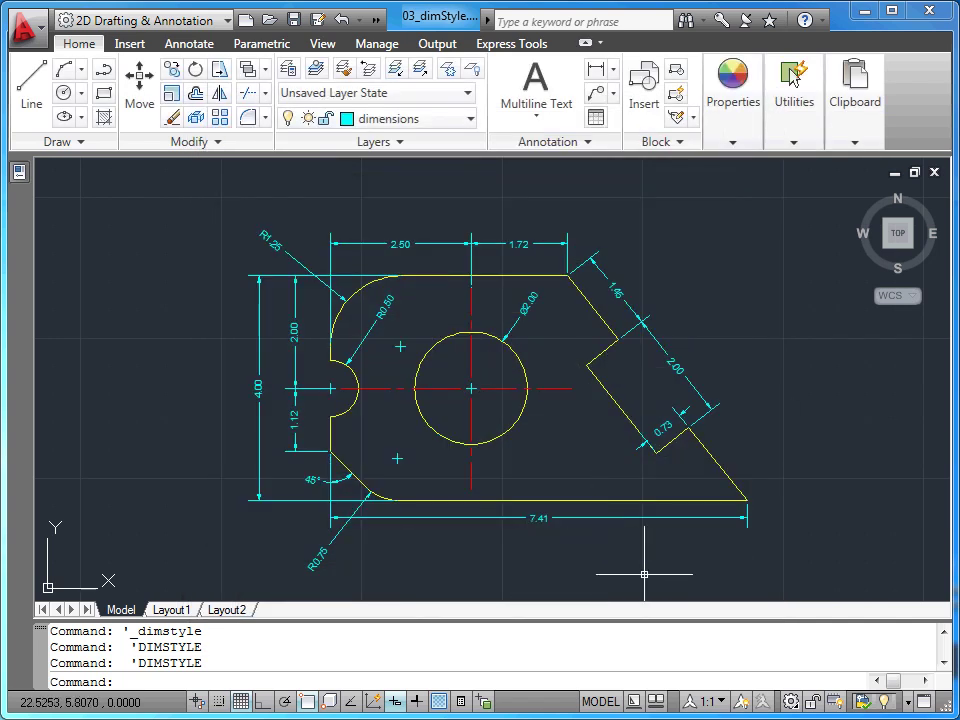